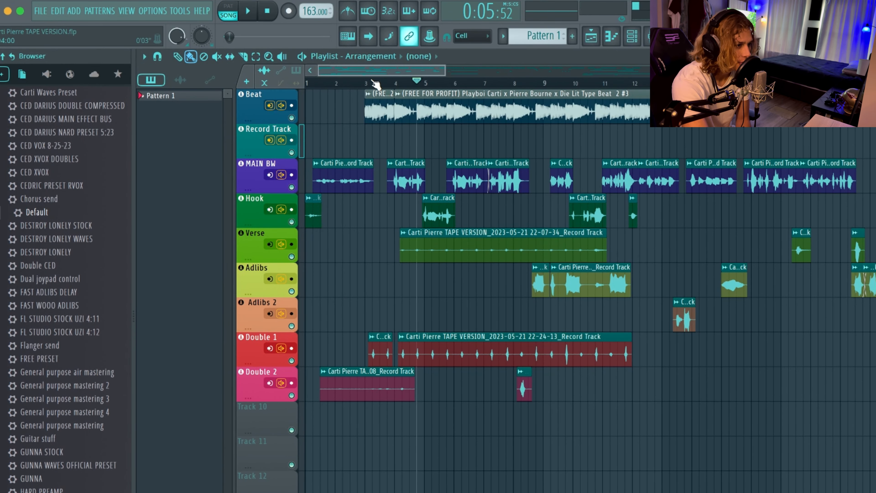
Step: Open the mixer and view the effect chains on the Pre-Master, Insert 4 and Vocal Bus tracks
scroll(346, 69, "down", 2)
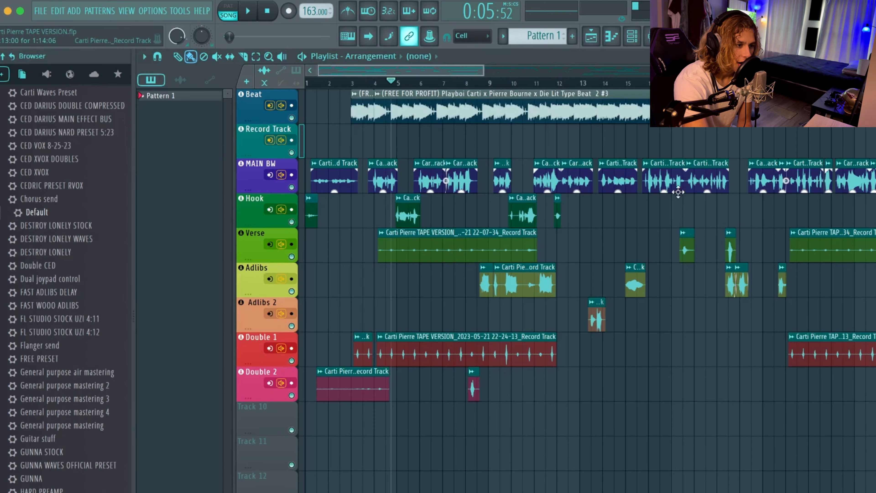
key("F9")
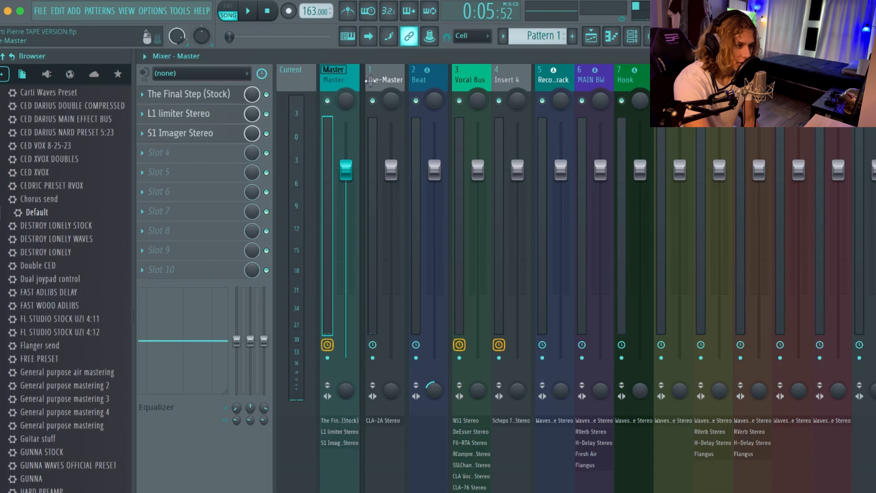
left_click(379, 78)
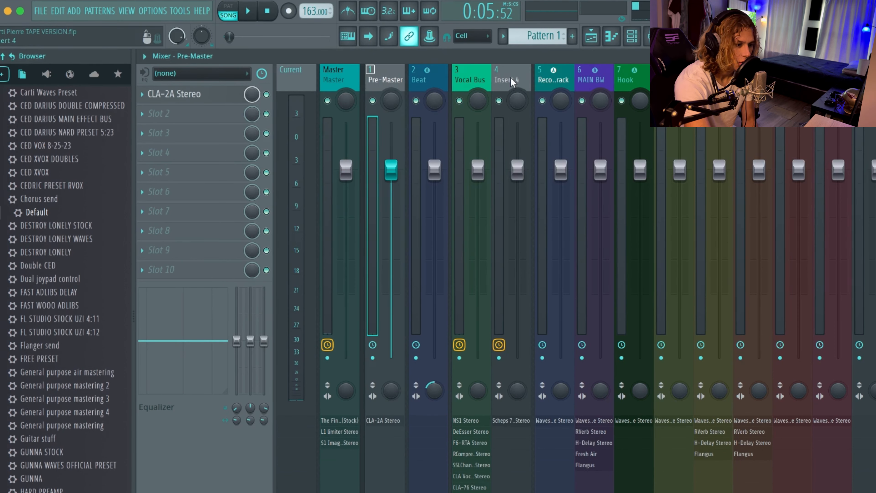
left_click(522, 78)
left_click(479, 86)
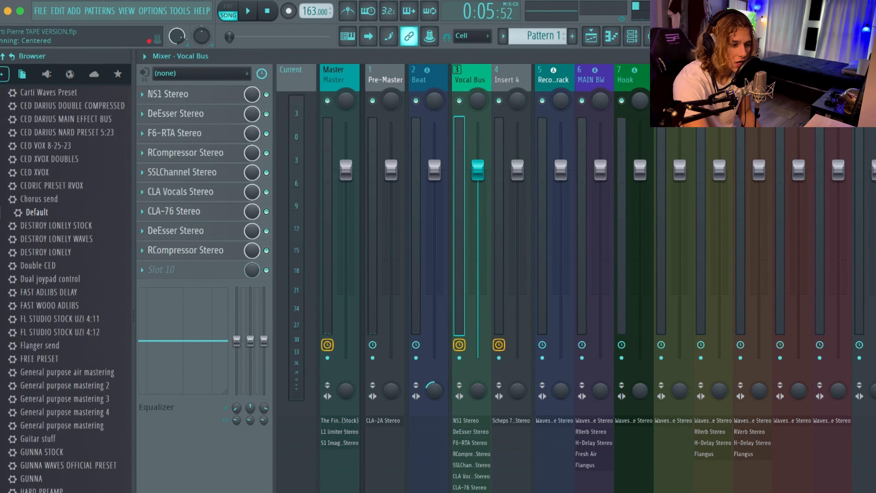
Step: View the effect chains of the vocal tracks from MAIN BW through Adlibs, and of the Record Track
left_click(596, 73)
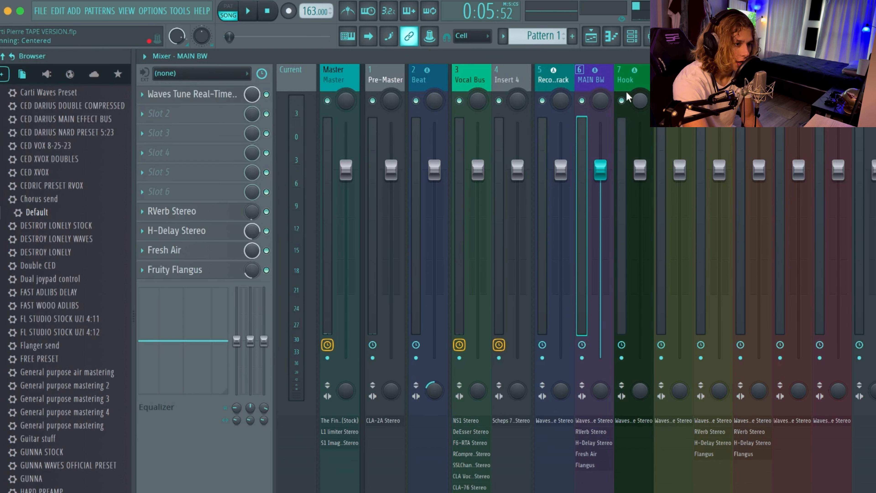
key("Right")
key("Right")
key("Right")
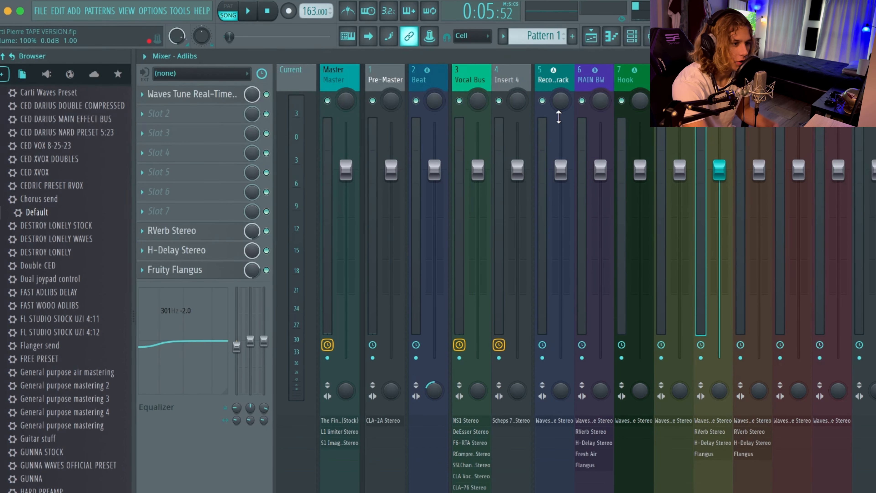
key("Left")
key("Left")
key("Left")
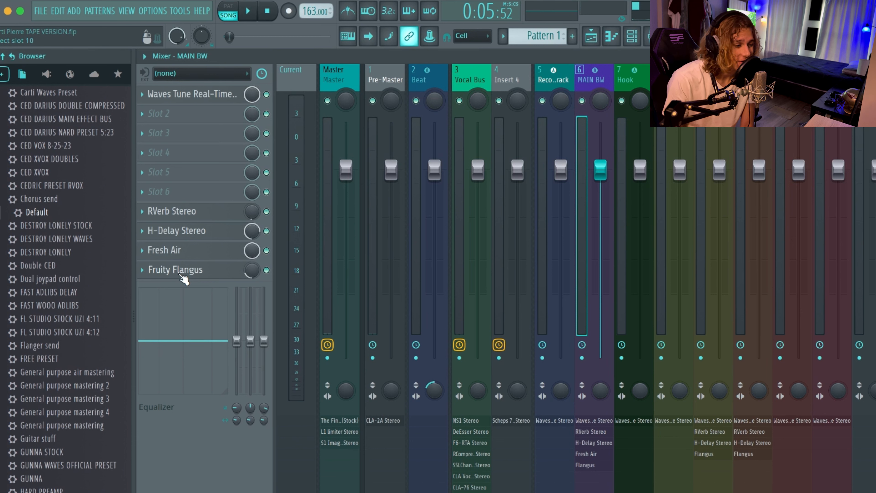
left_click(562, 85)
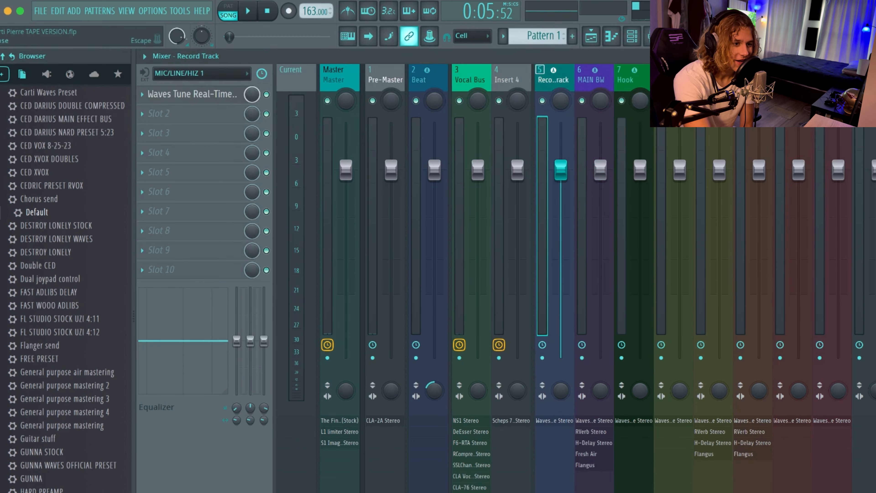
Step: Return to the playlist and play the song arrangement to hear the vocal mix, stopping playback at the end
key("F5")
key("space")
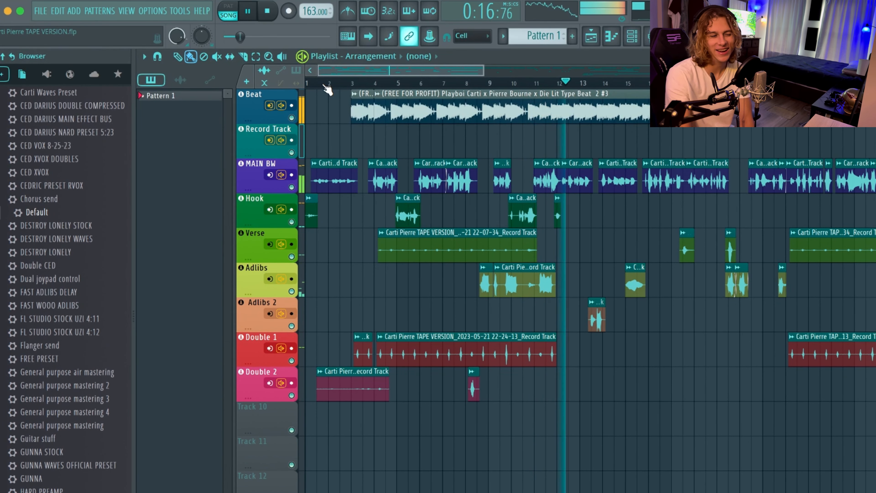
key("space")
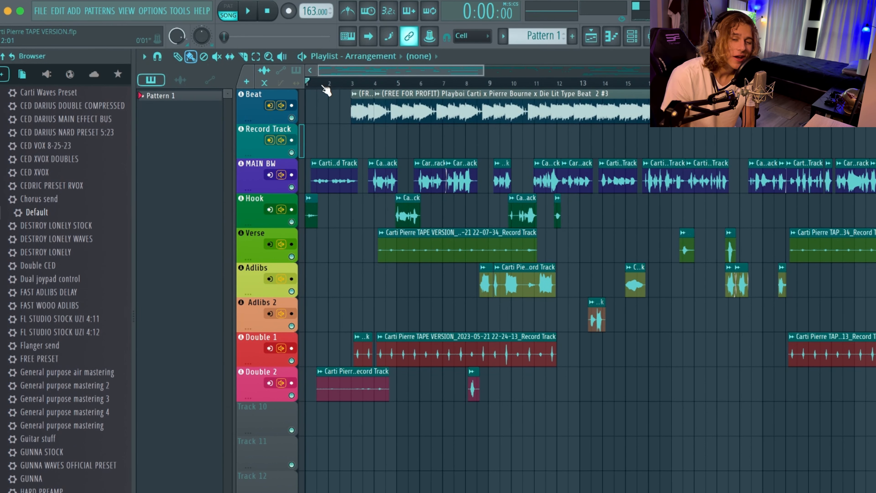
Step: Inspect the NS1 noise suppressor and the first DeEsser on the Vocal Bus, closing each plugin window
key("F9")
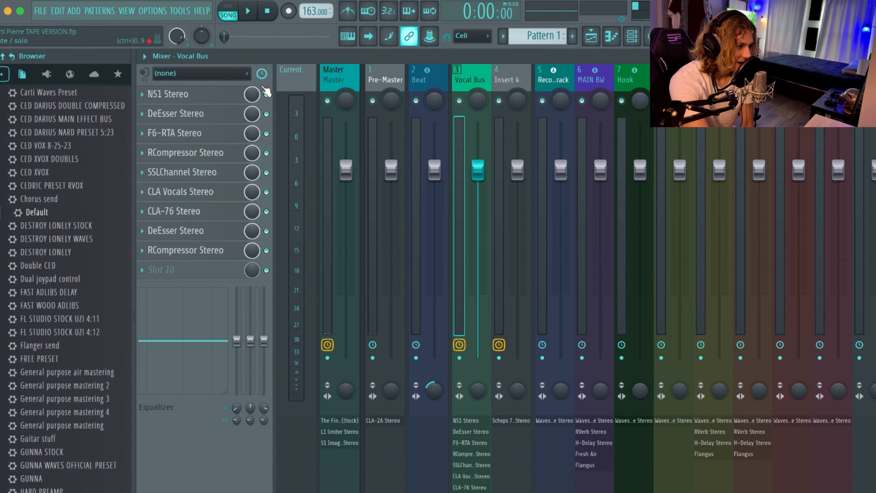
left_click(188, 96)
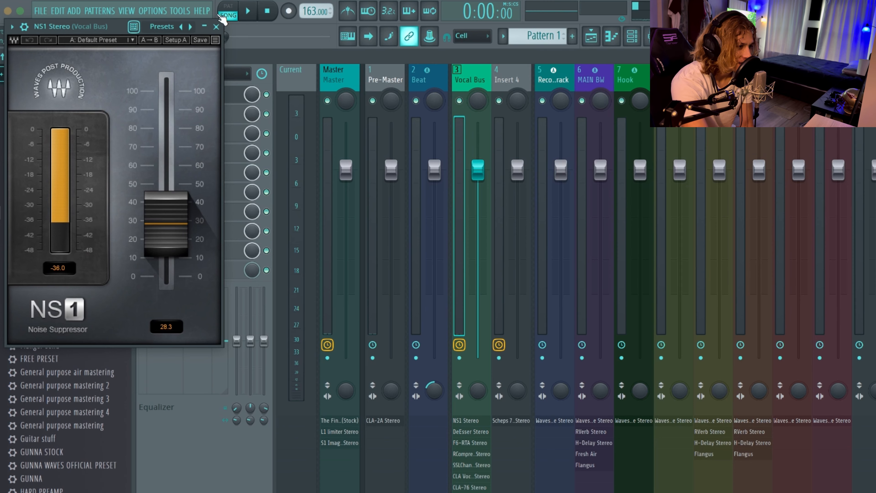
left_click(215, 27)
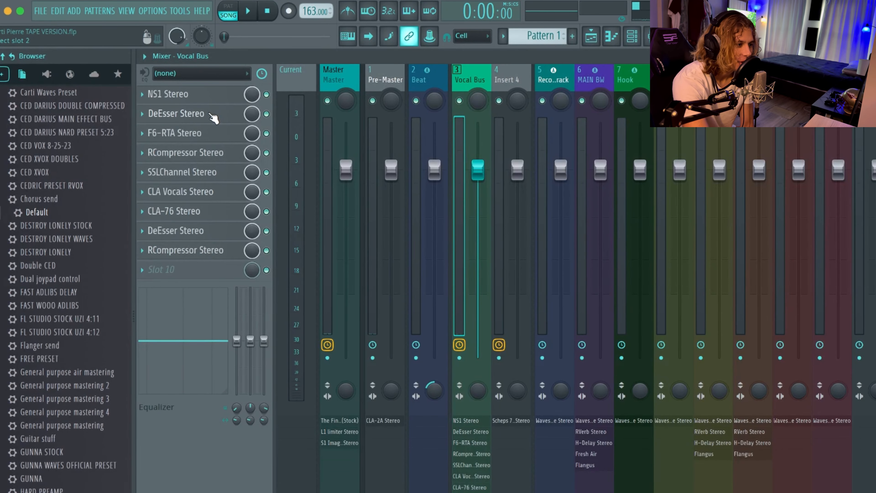
left_click(193, 114)
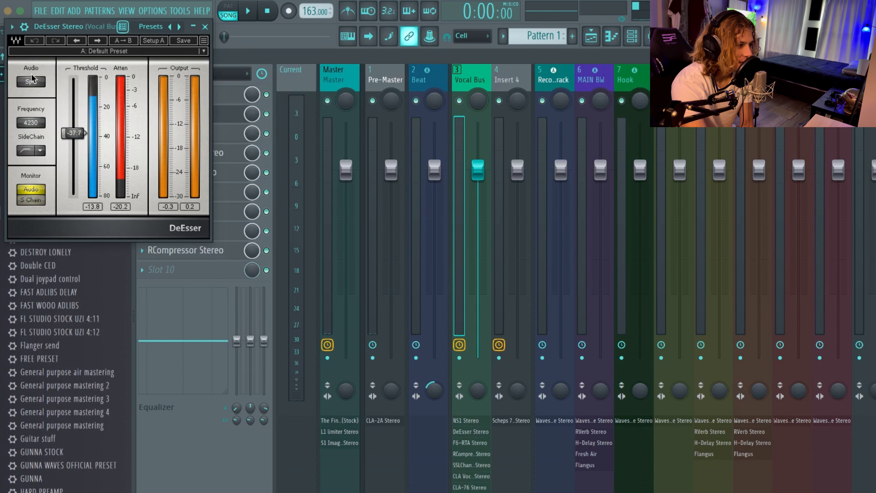
left_click(205, 26)
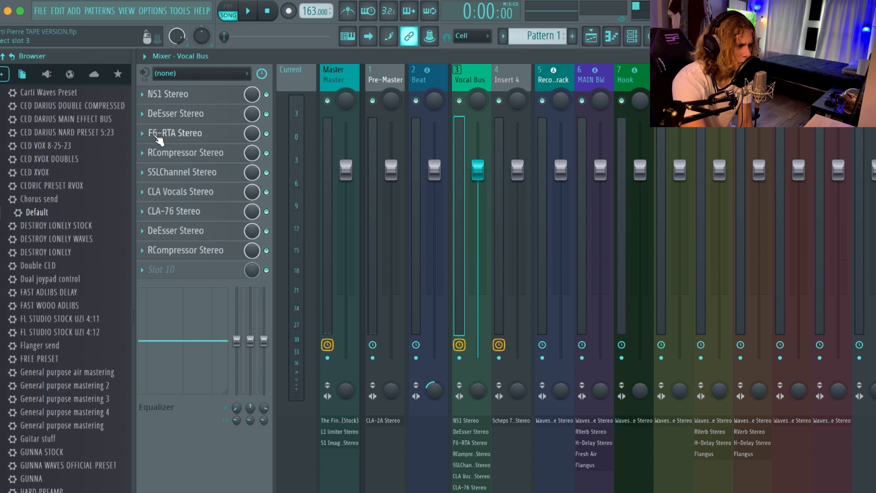
Step: Open F6-RTA on the Vocal Bus and inspect the settings of equalizer bands 1, 2 and 3
left_click(180, 137)
left_click(200, 130)
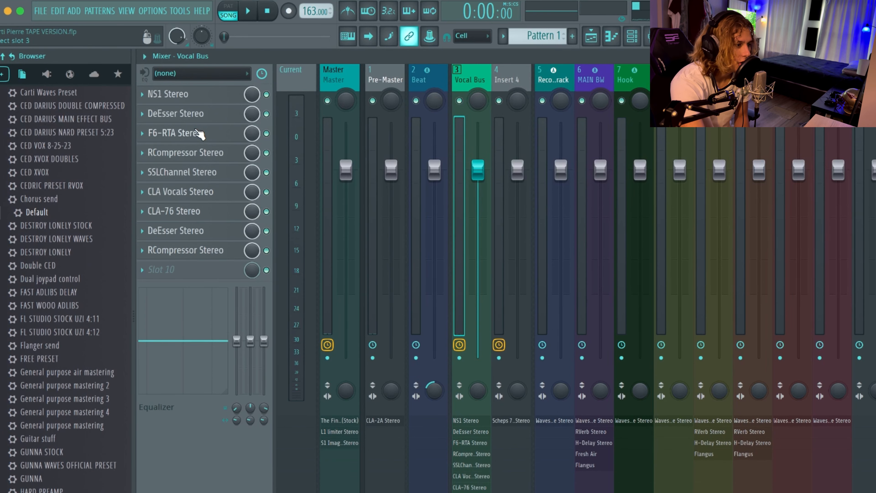
left_click(200, 134)
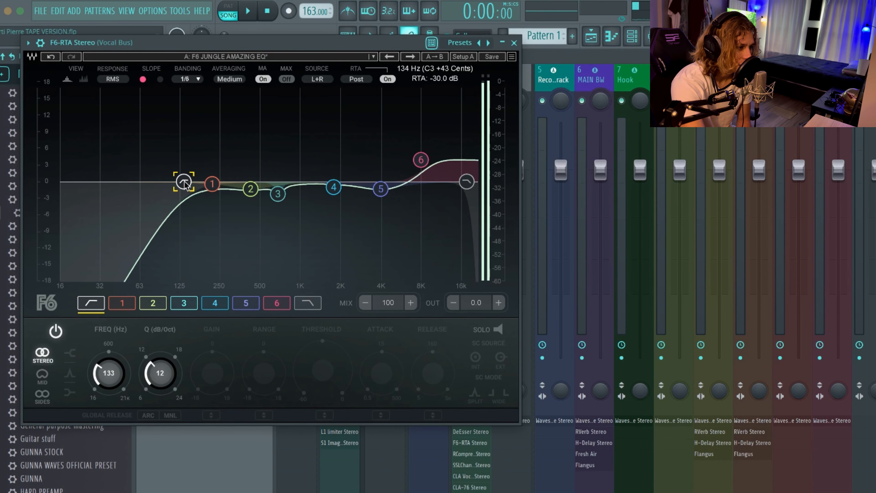
left_click(213, 187)
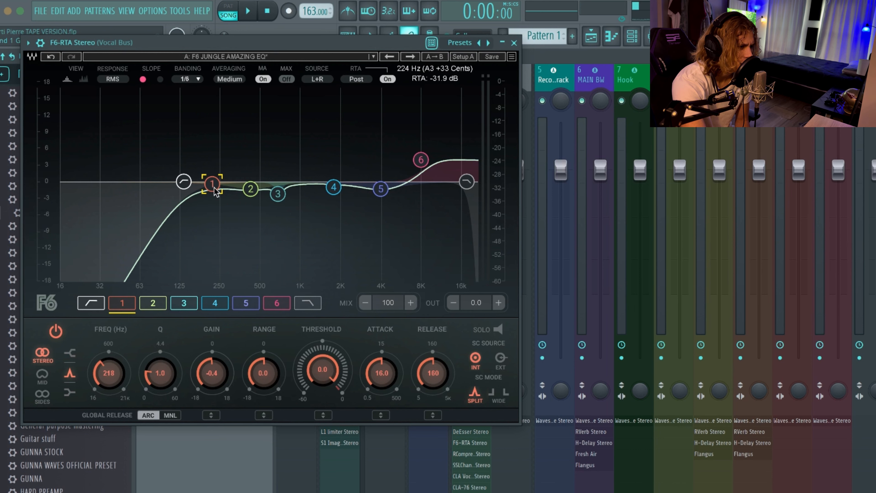
left_click(252, 189)
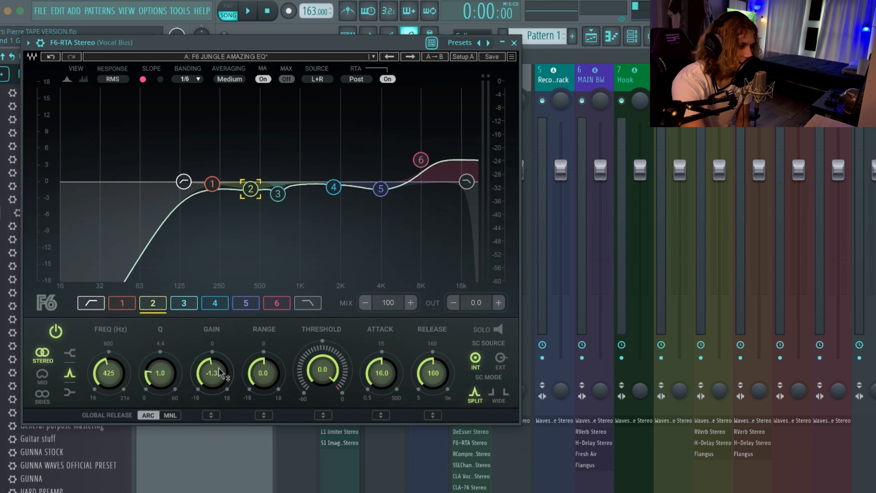
left_click(279, 193)
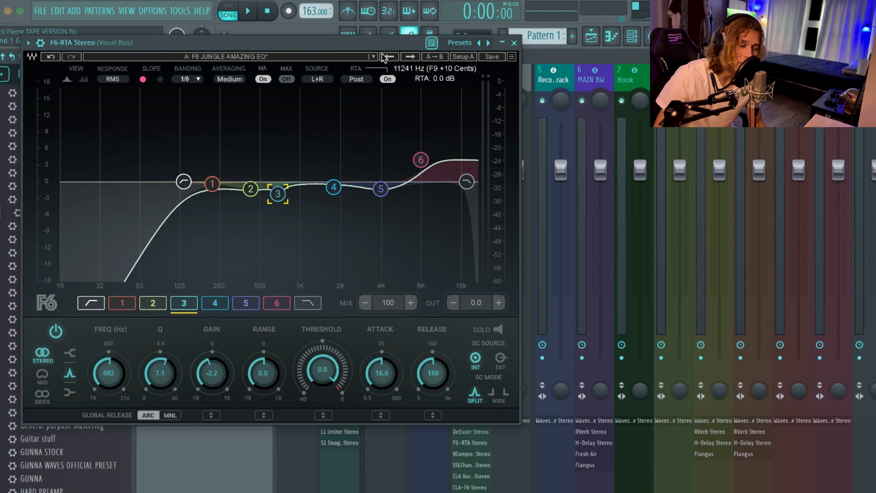
Step: Load the F6 STUDIO default preset in F6-RTA and inspect its high-pass filter and band 6
left_click(373, 56)
scroll(469, 242, "down", 3)
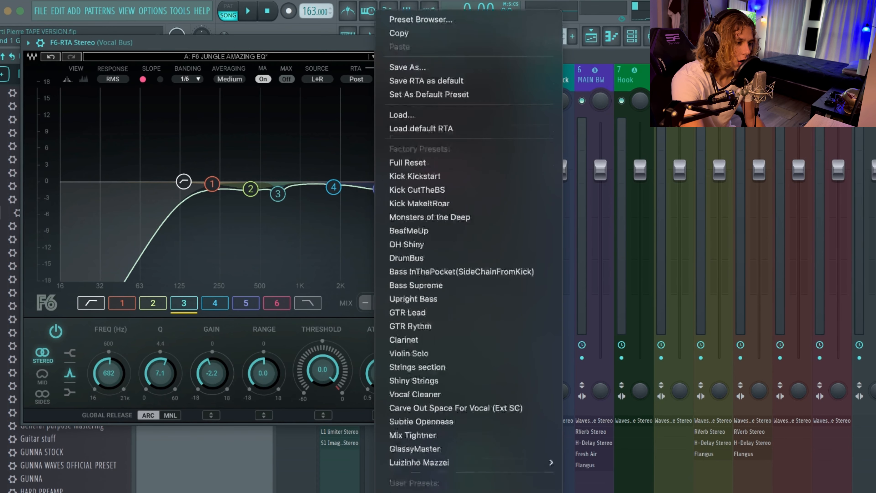
scroll(459, 491, "down", 1)
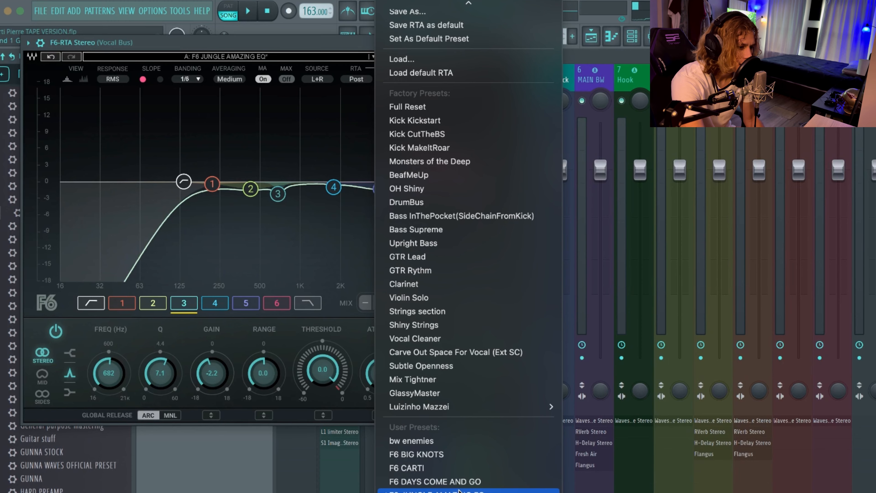
left_click(428, 492)
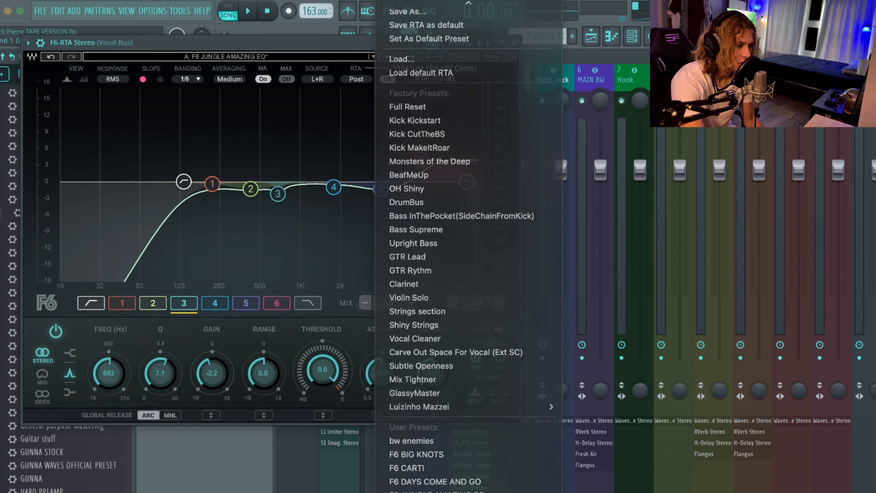
left_click(185, 181)
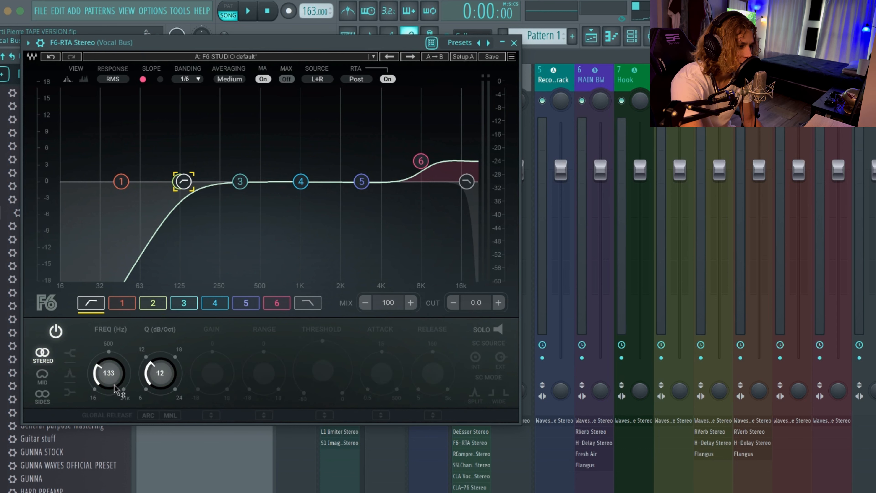
left_click(422, 161)
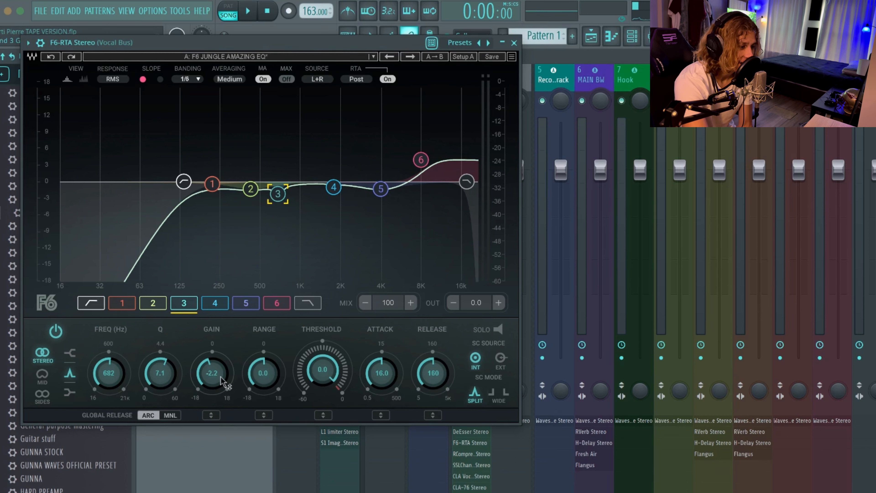
Step: Try lowering the gain of band 4 in F6-RTA and undo the change
left_click(334, 188)
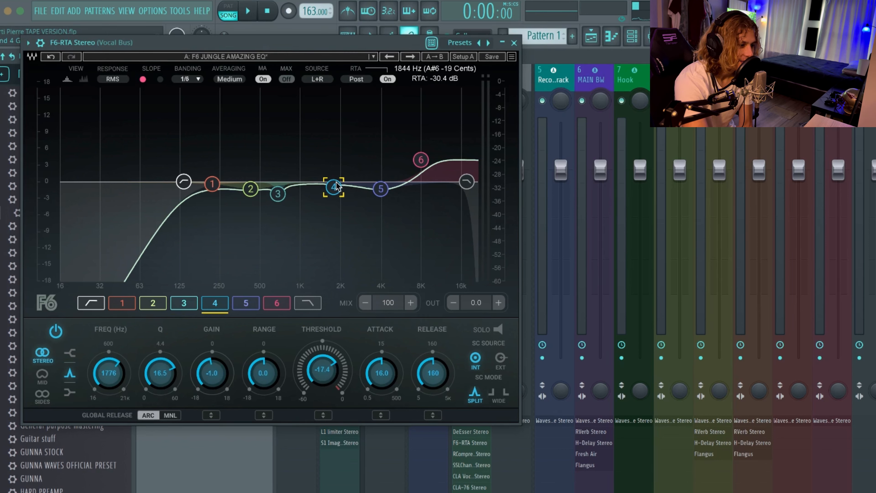
mouse_move(336, 187)
left_mouse_down()
mouse_move(334, 84)
mouse_move(338, 195)
left_mouse_up()
key("ctrl+z")
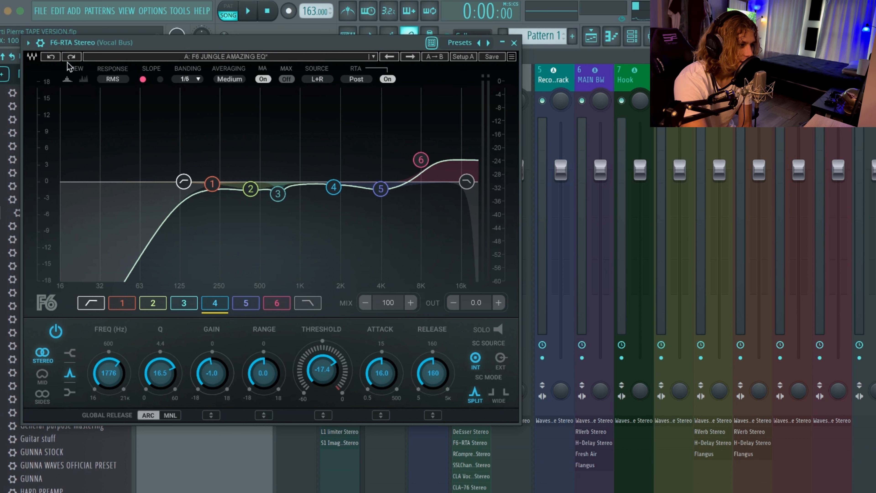
left_click(56, 57)
Step: Inspect F6-RTA bands 5 and 6, trying the bell shape on band 6 and switching it back to high shelf
left_click(382, 189)
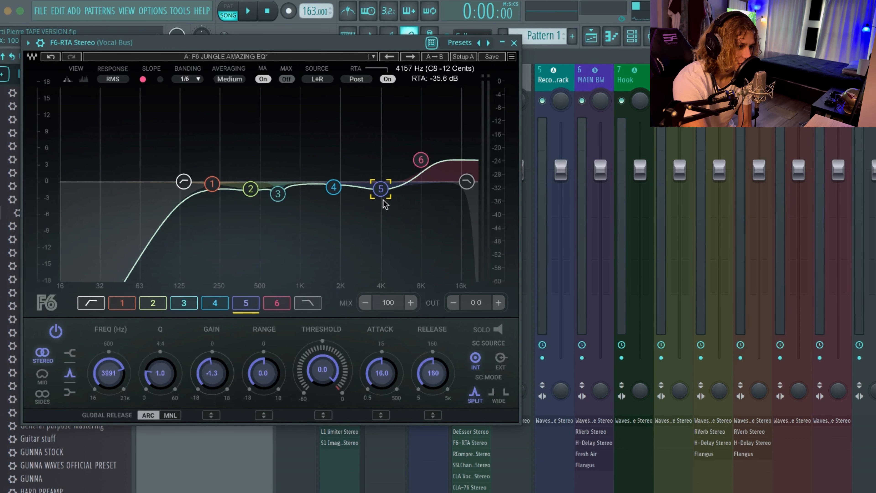
left_click(421, 160)
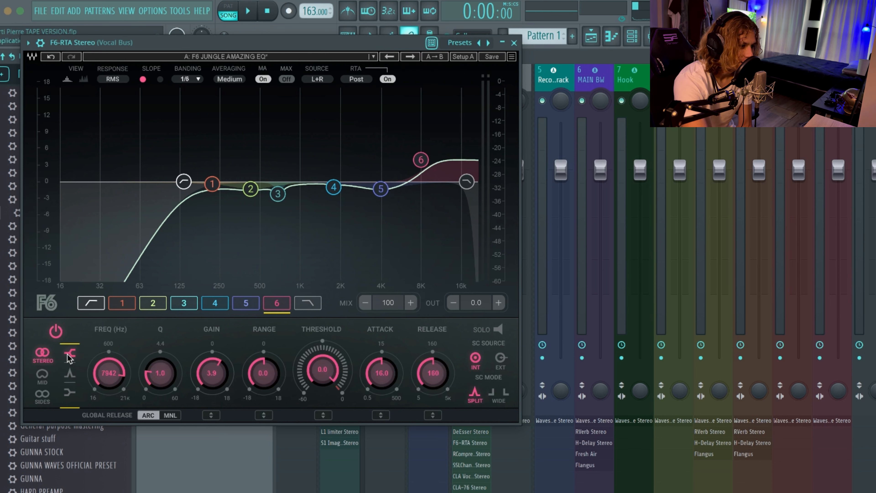
left_click(69, 374)
left_click(71, 353)
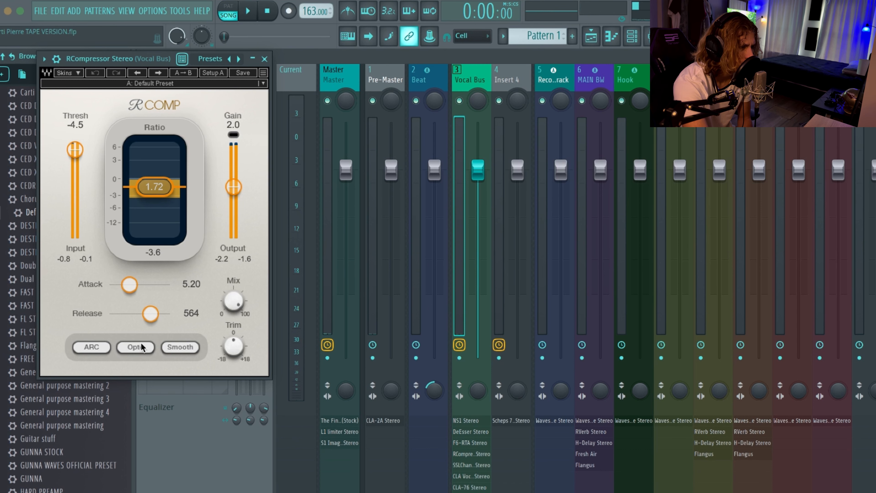
Step: Close the RCompressor and inspect the SSLChannel settings and the CLA Vocals faders on the Vocal Bus
left_click(265, 59)
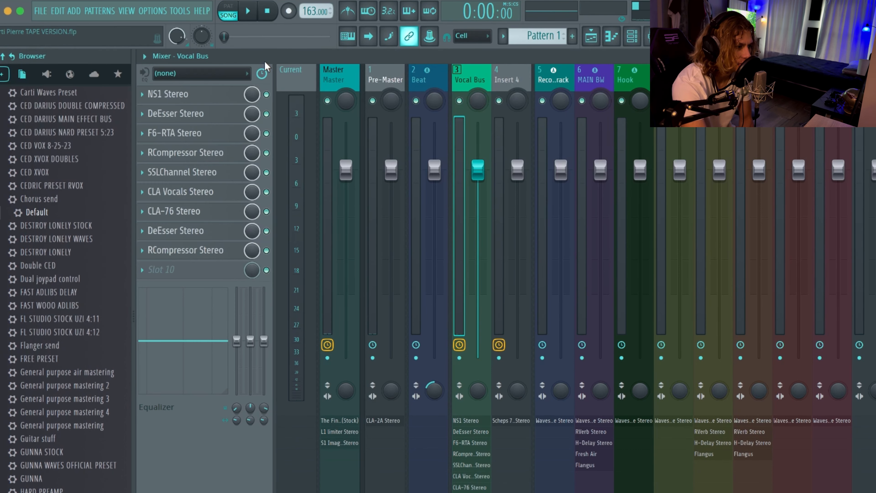
left_click(221, 172)
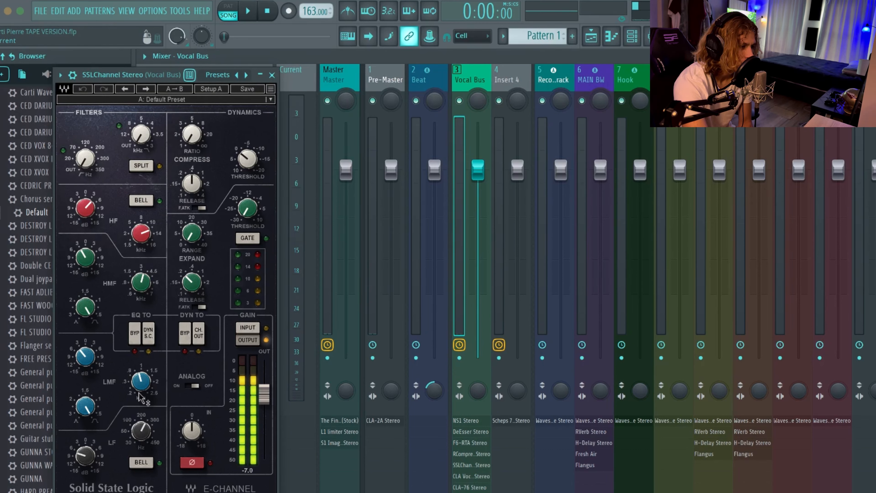
mouse_move(149, 386)
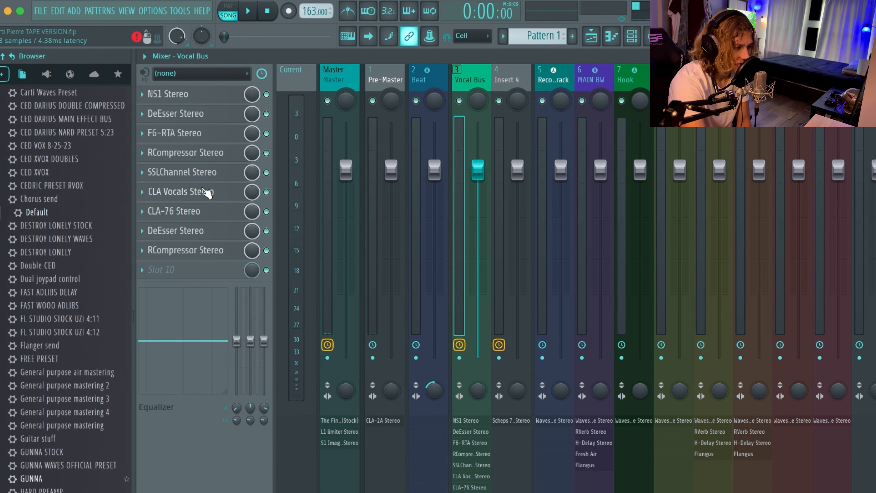
left_click(207, 192)
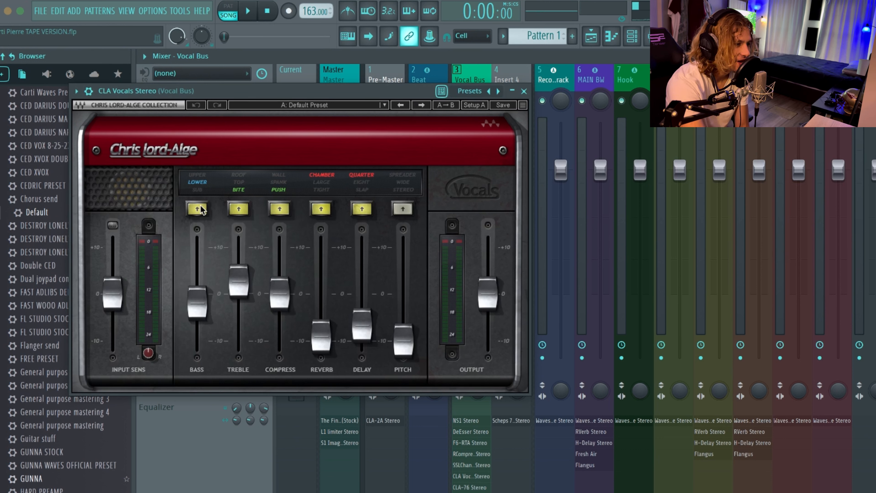
left_click(203, 312)
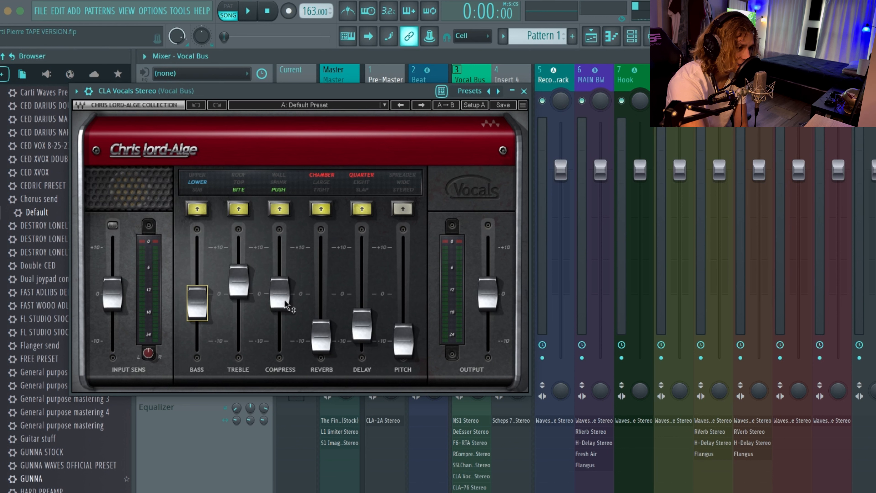
Step: Cycle the compress color in CLA Vocals, ending on Push, and inspect the reverb and delay faders
left_click(279, 208)
left_click(279, 208)
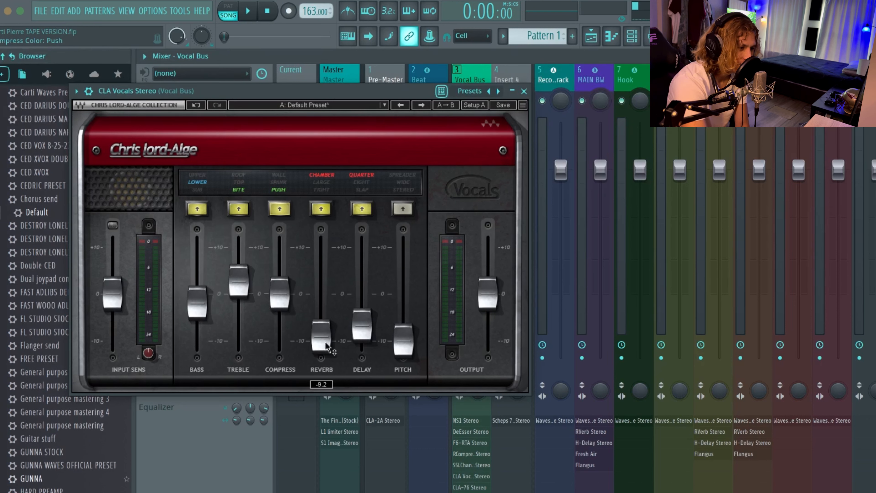
mouse_move(364, 330)
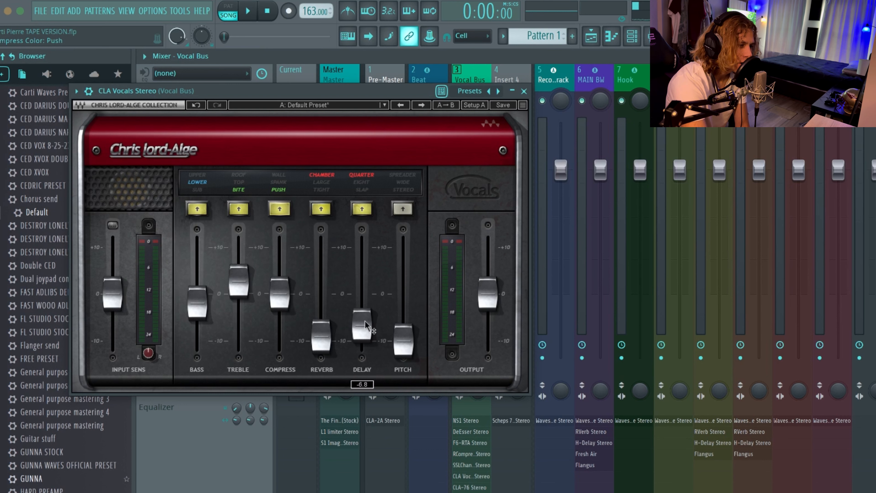
left_click(364, 330)
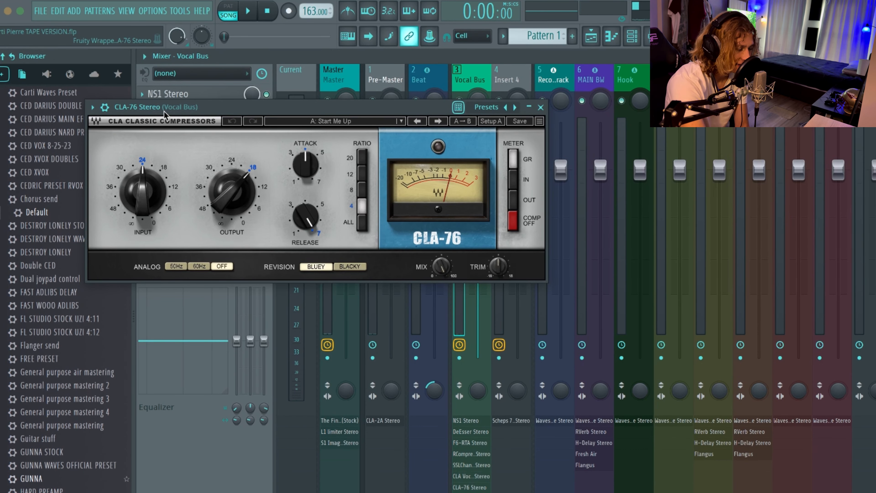
Step: Inspect the input, output, attack and release knobs of the CLA-76 on the Vocal Bus and close it
mouse_move(150, 190)
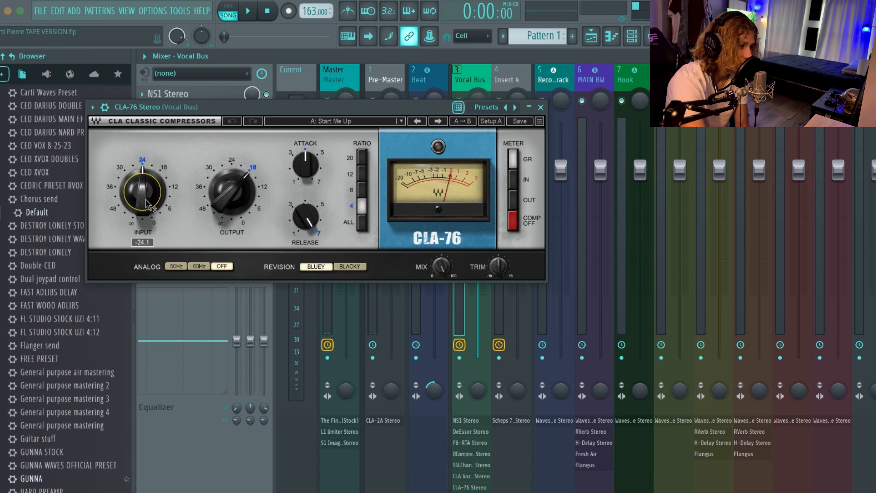
mouse_move(234, 199)
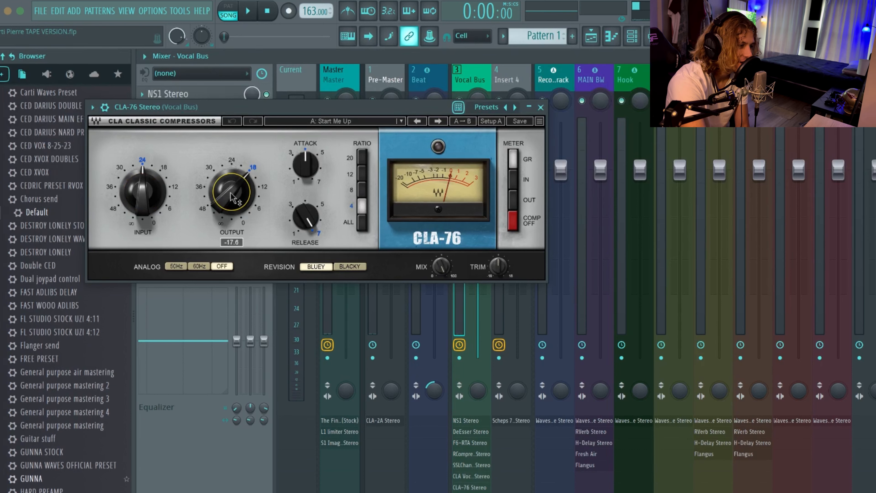
mouse_move(311, 169)
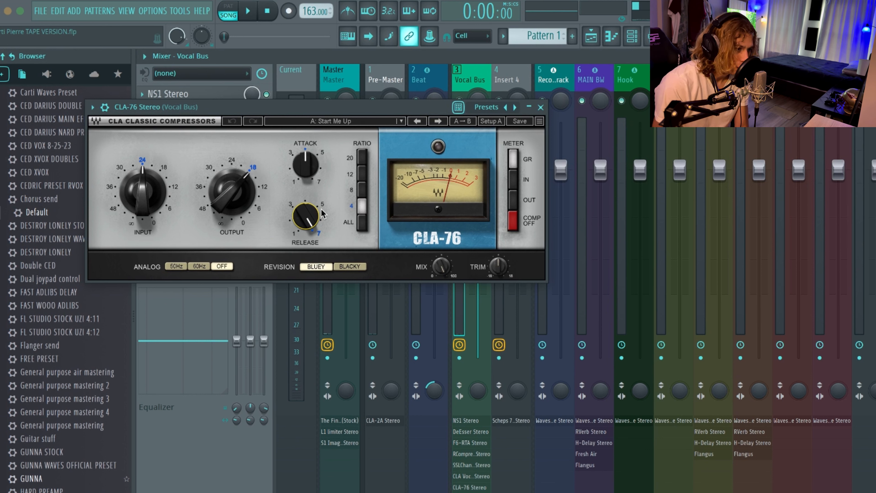
left_click(540, 108)
Step: Inspect the DeEsser and the final RCompressor on the Vocal Bus, closing each one
left_click(176, 113)
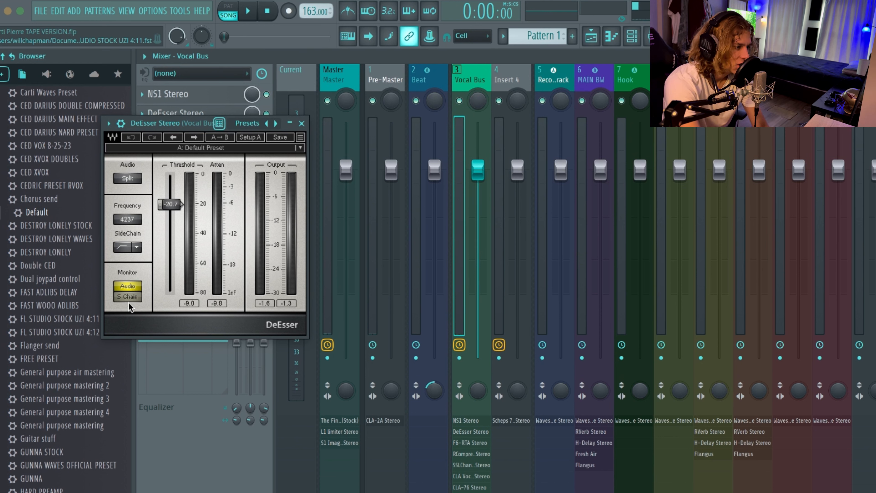
left_click(302, 123)
left_click(228, 249)
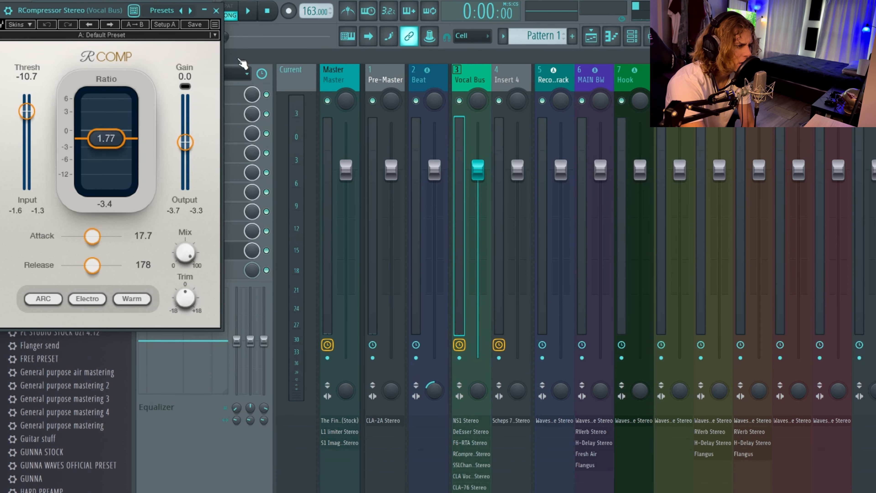
left_click(216, 10)
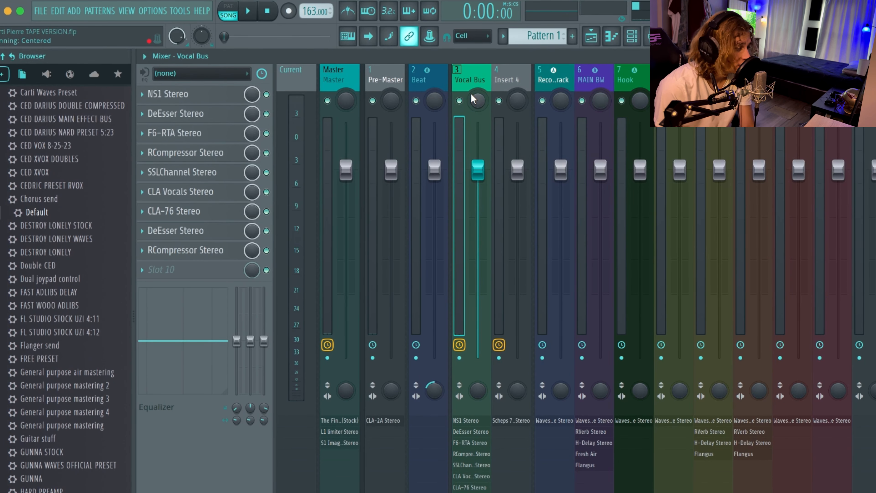
Step: Select the Master track, inspect the controls of The Final Step (Stock) and close it
left_click(339, 79)
left_click(188, 95)
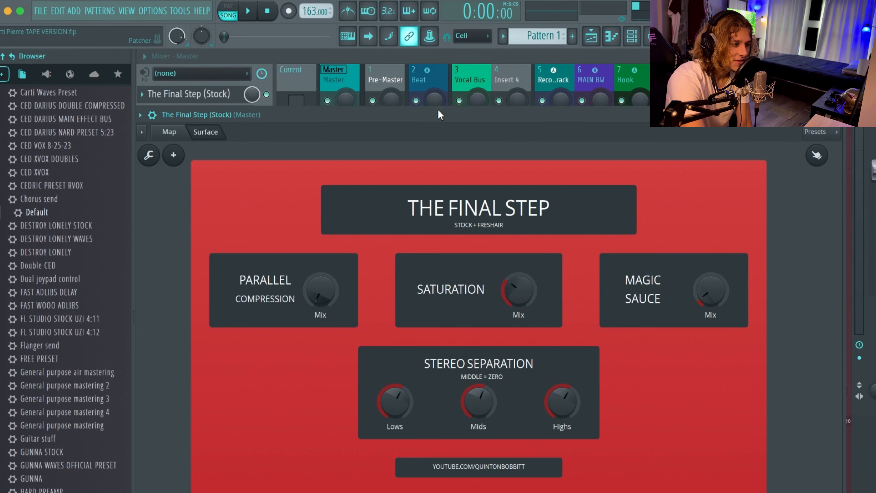
left_click_drag(439, 110, 405, 110)
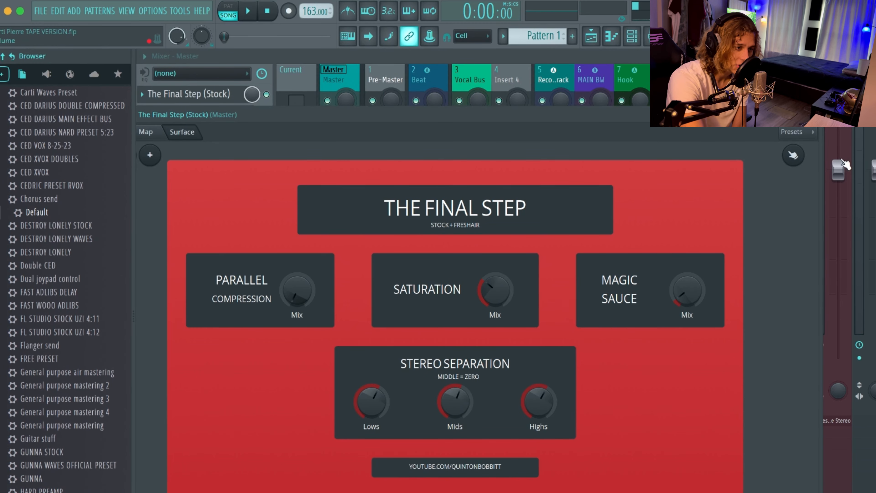
key("Escape")
Step: Inspect the L1 limiter and S1 Imager on the Master, plus the stereo separation of the Beat track
left_click(200, 113)
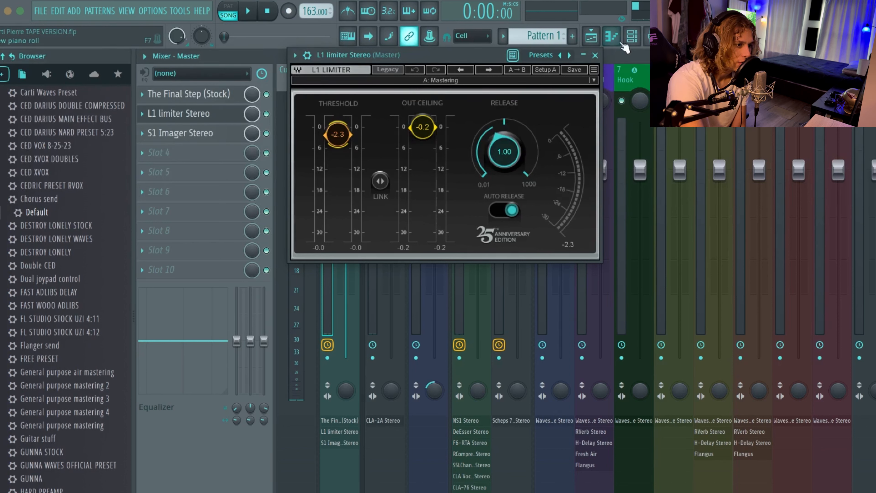
left_click(595, 55)
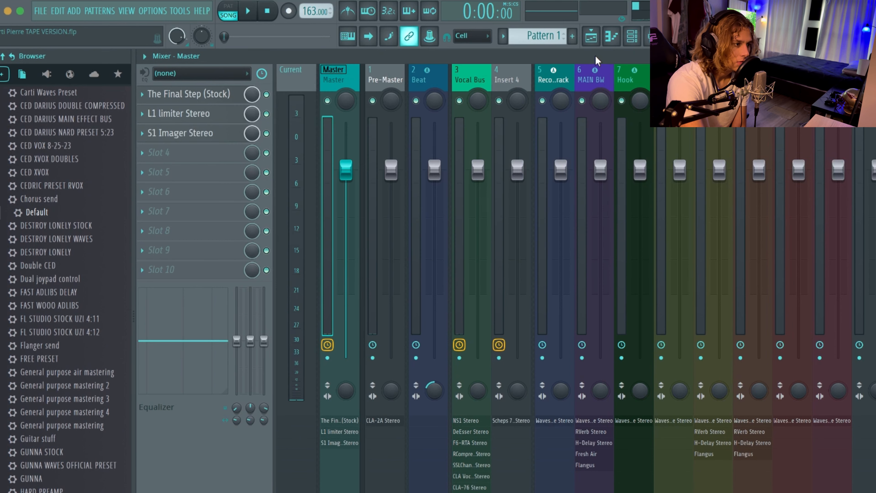
left_click(207, 133)
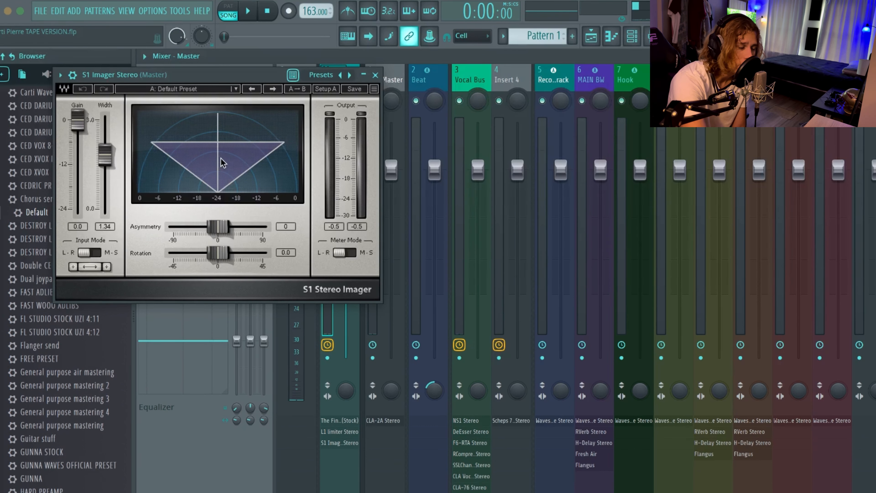
left_click(434, 390)
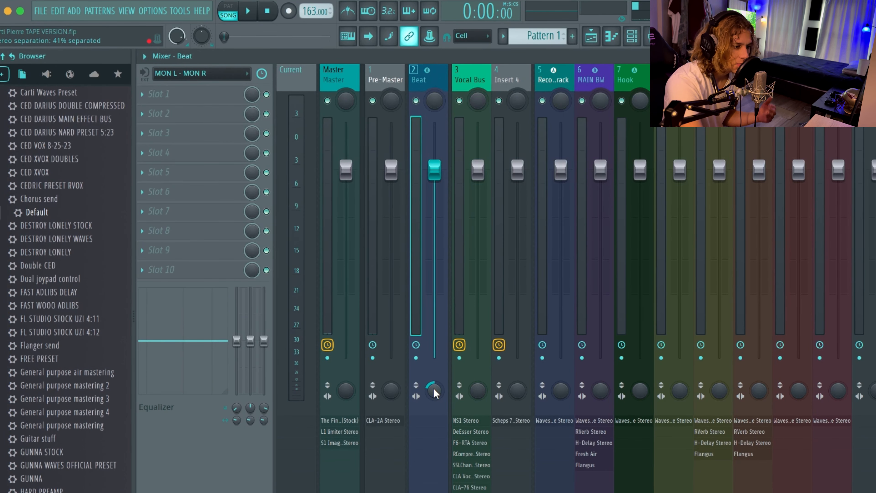
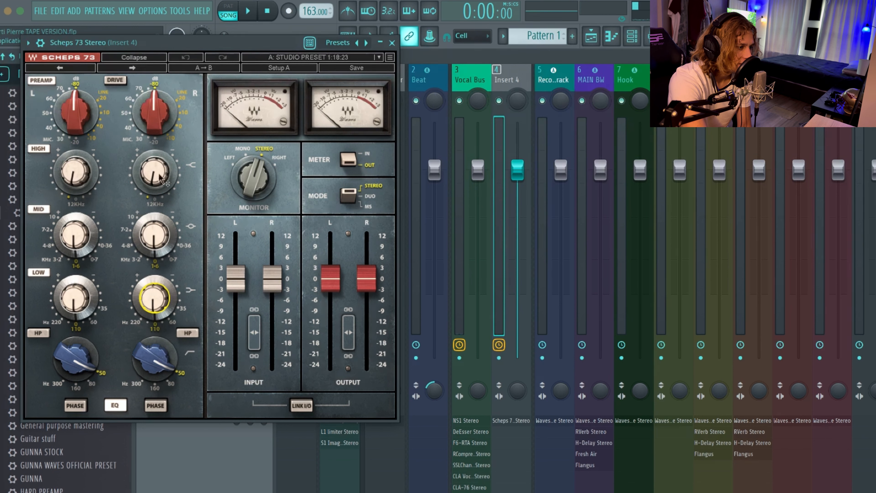
Step: Inspect the high EQ knob of the Scheps 73 on Insert 4 and close the effect
left_click(160, 178)
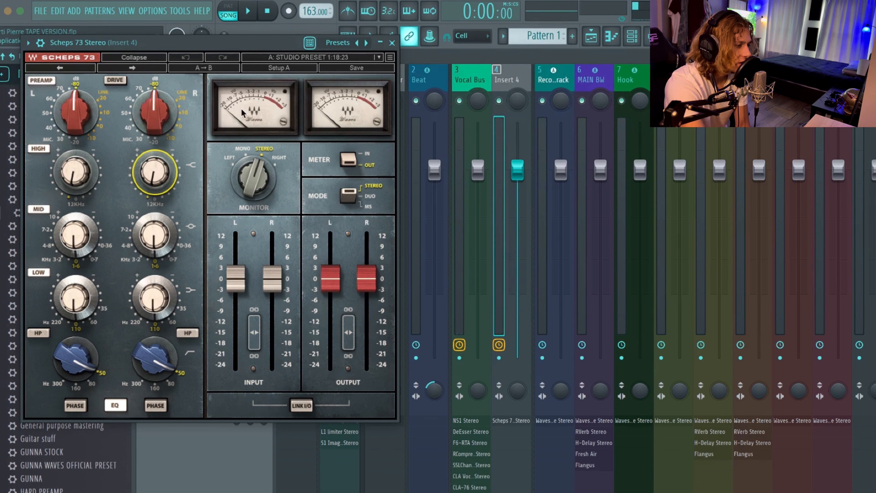
left_click(392, 42)
Step: Inspect the Waves Tune Real-Time, RVerb, H-Delay and Fresh Air settings on the MAIN BW track
left_click(594, 420)
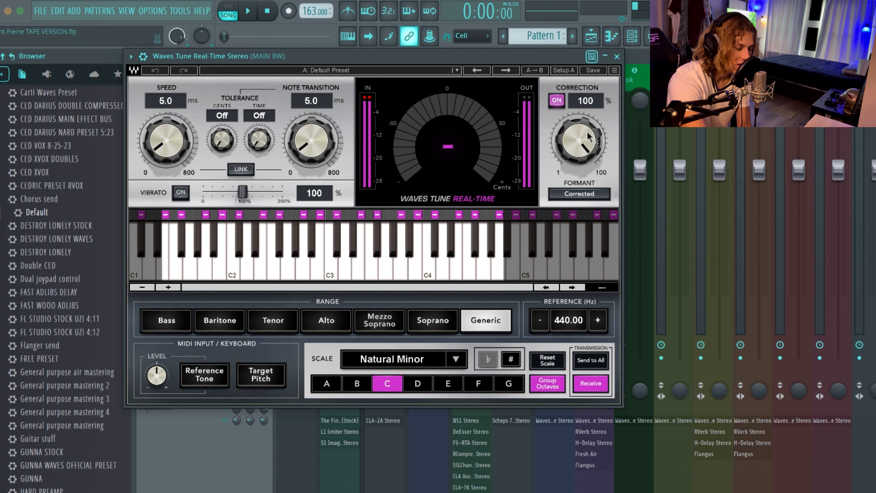
left_click(591, 432)
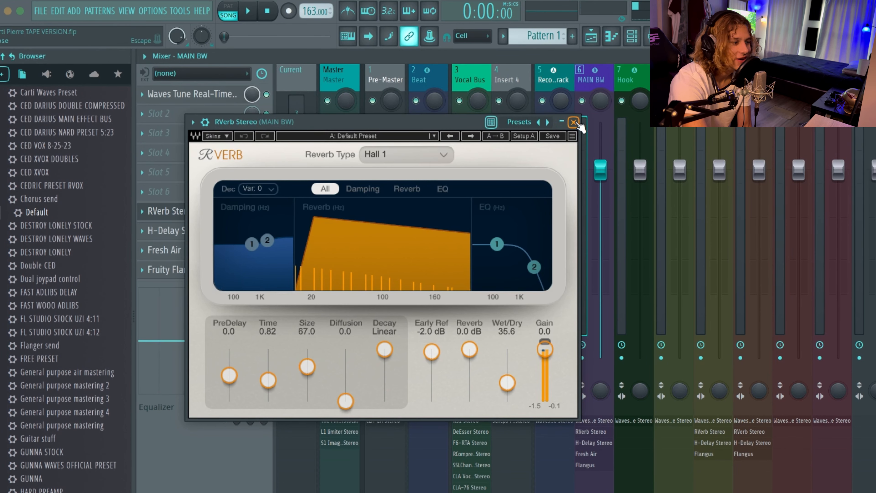
left_click(575, 122)
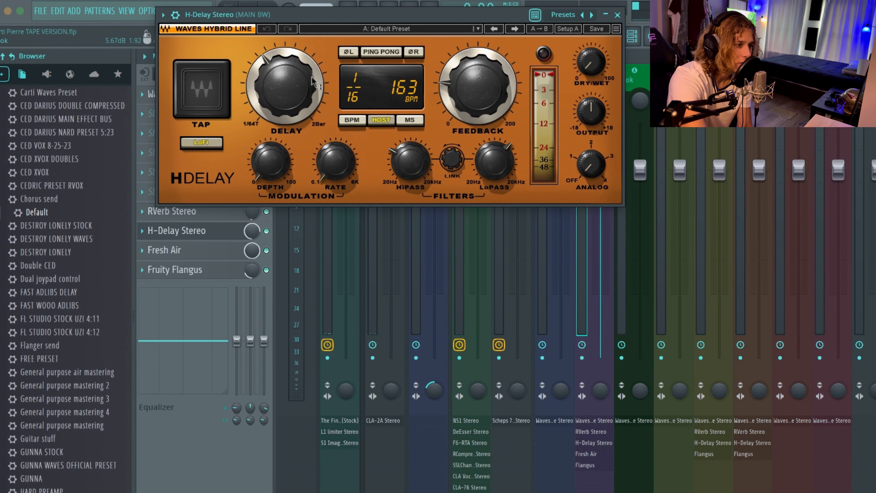
left_click(617, 15)
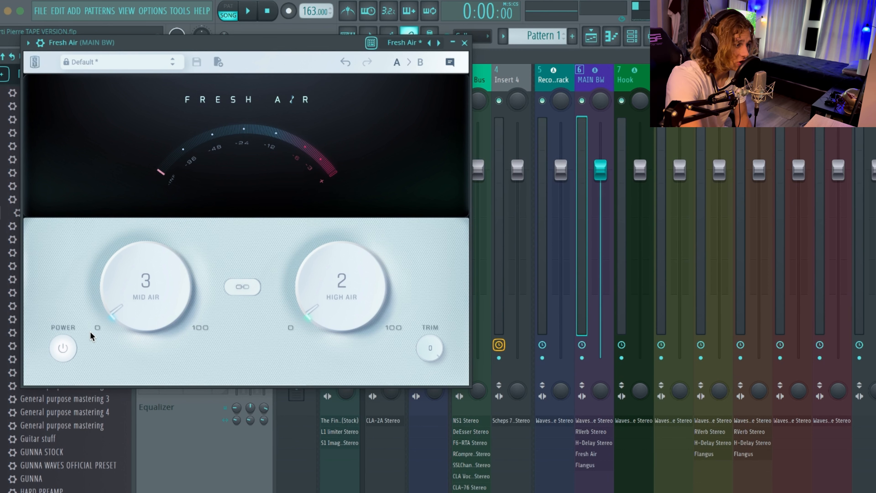
left_click(465, 42)
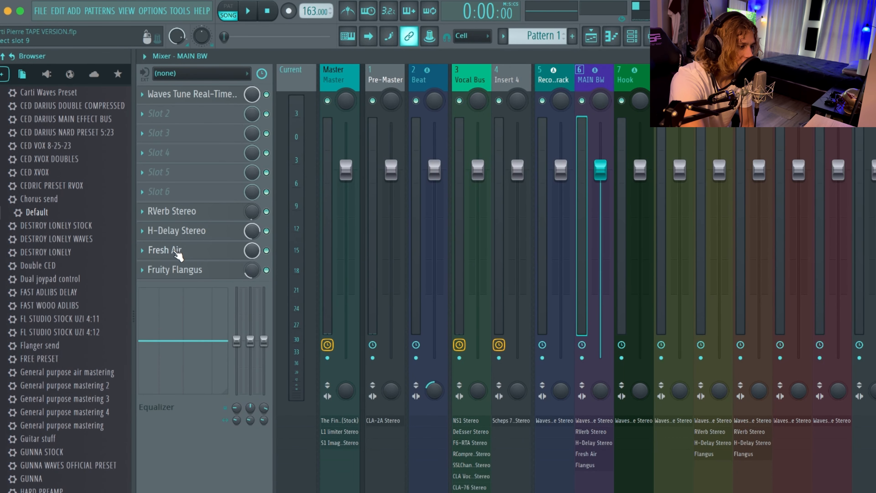
Step: In Fruity Flangus on MAIN BW, try a 100% dry level and undo it, and set the wet level to 12%
left_click(192, 270)
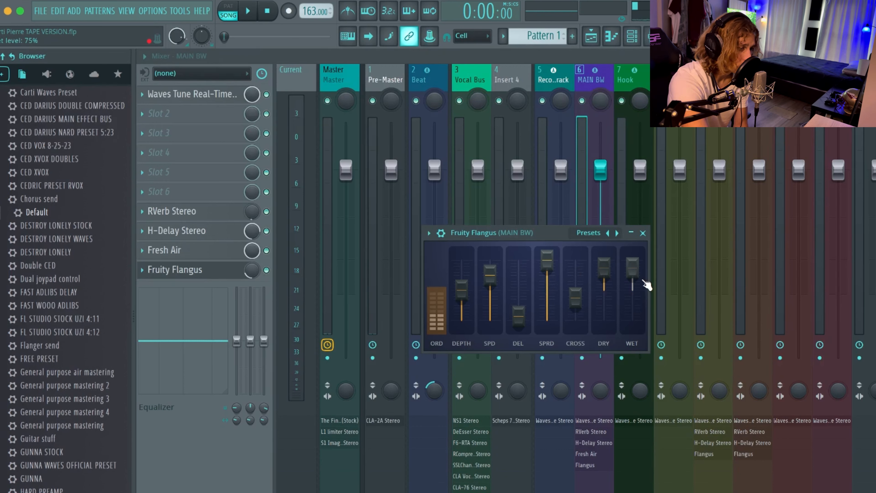
mouse_move(604, 266)
left_mouse_down()
mouse_move(604, 287)
mouse_move(604, 260)
left_mouse_up()
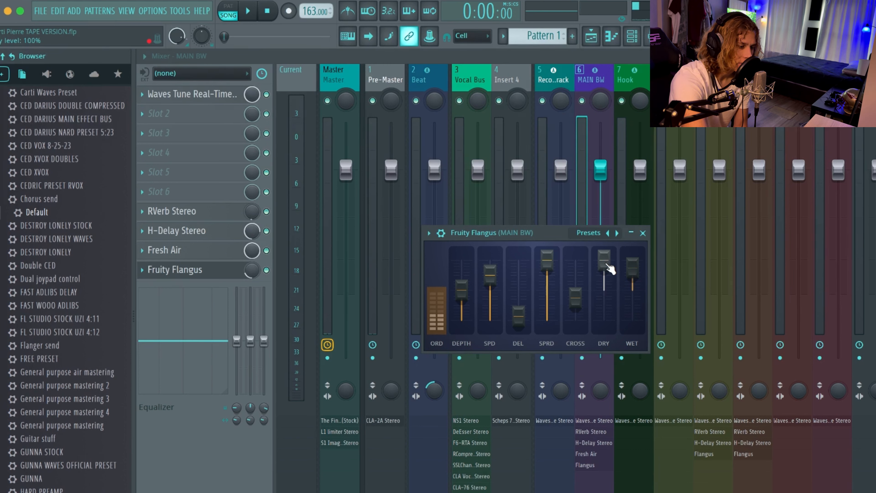
key("super+z")
key("super+z")
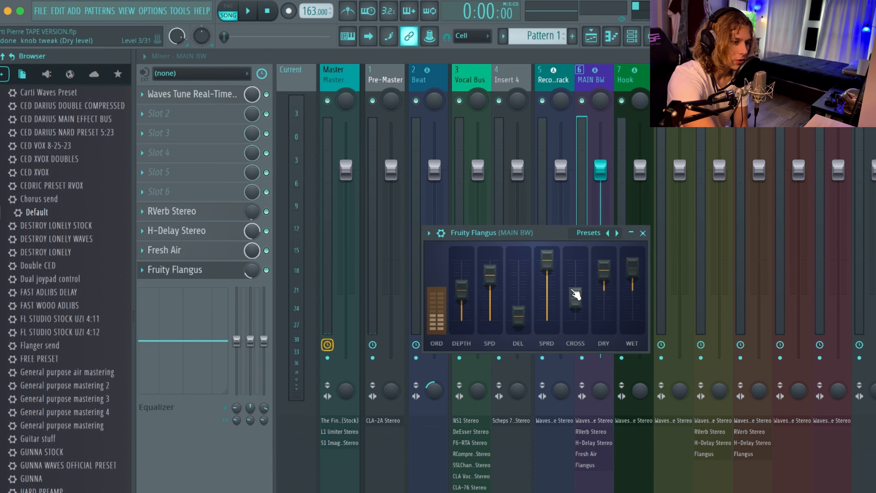
left_click_drag(633, 276, 636, 292)
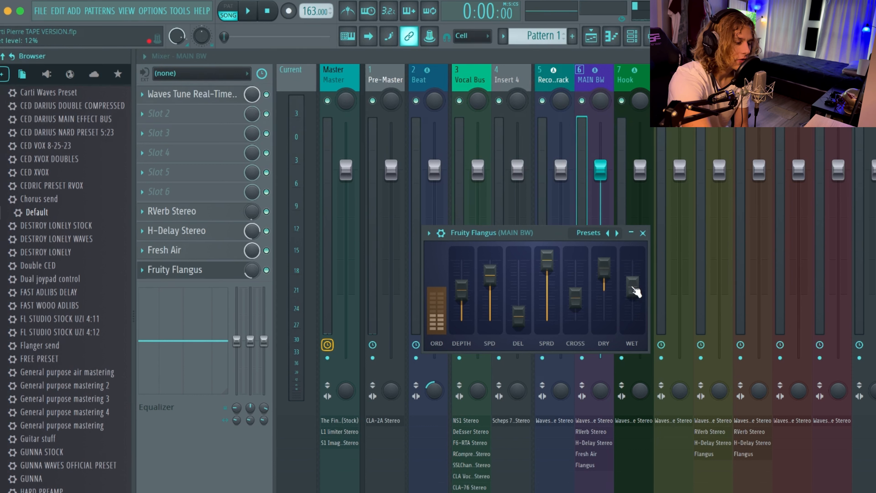
left_click(643, 233)
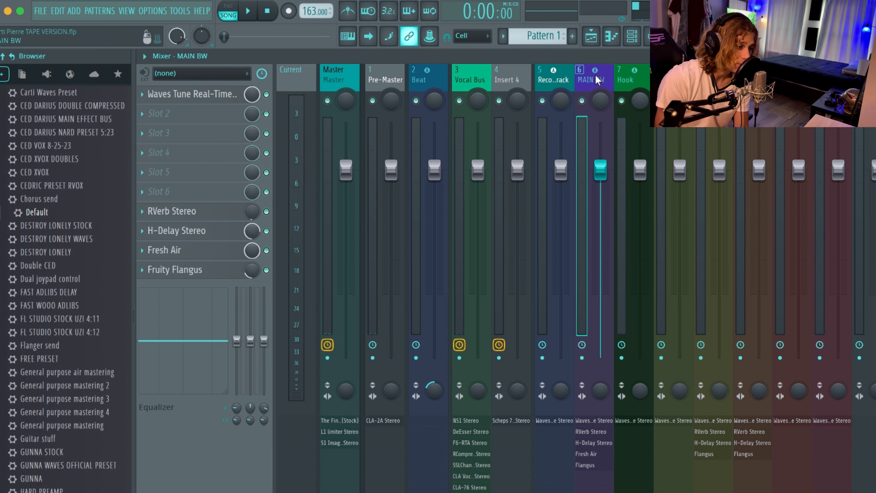
Step: Select the Vocal Bus, play back the arrangement in the playlist and stop it
left_click(470, 82)
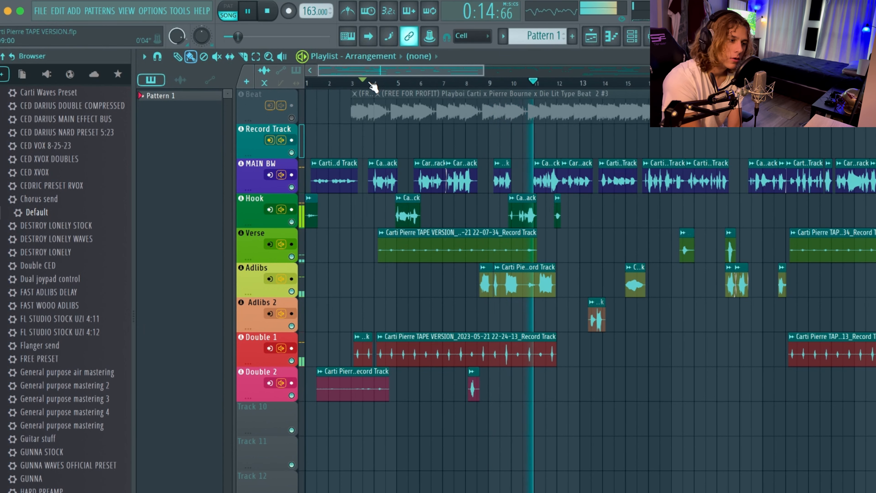
key("space")
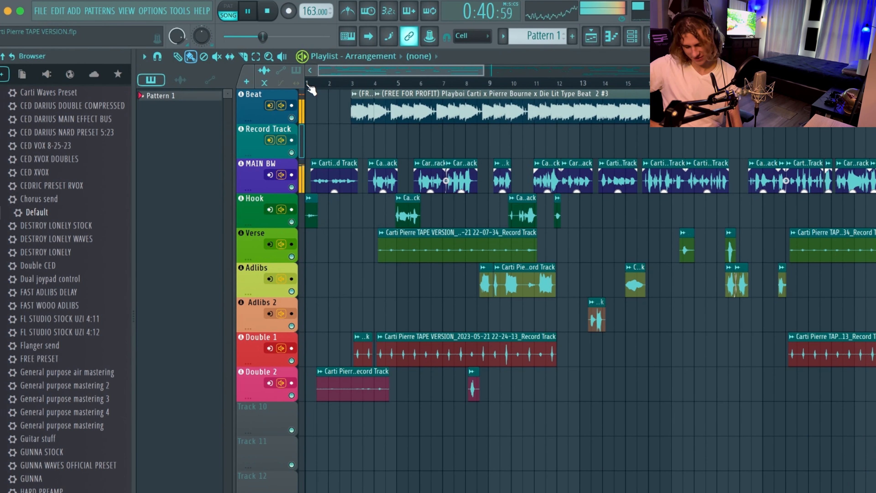
key("space")
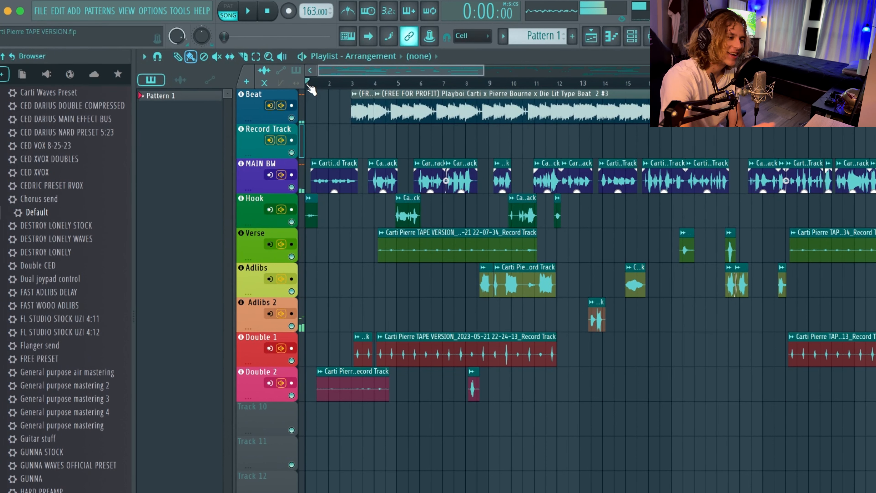